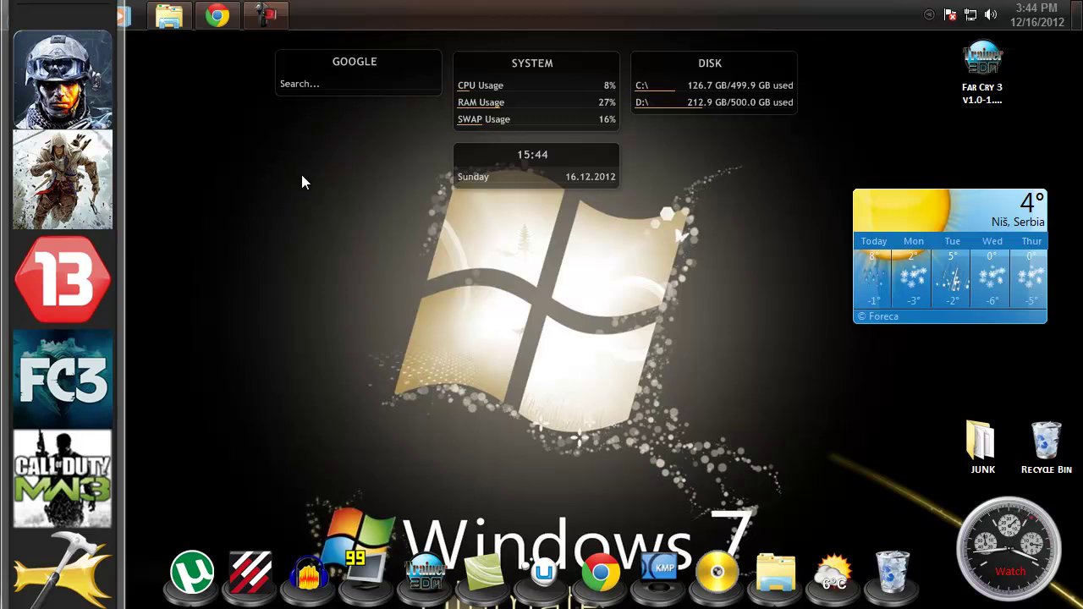
- Restore the signed-in YouTube Chrome window from the taskbar
click(218, 17)
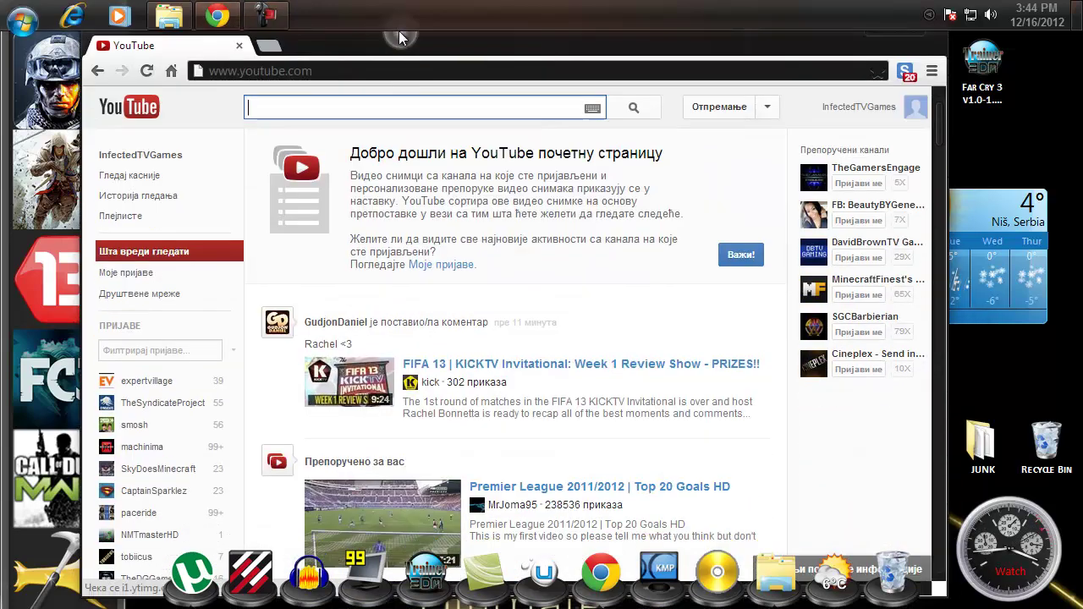
scroll(592, 237, down, 5)
scroll(542, 297, up, 5)
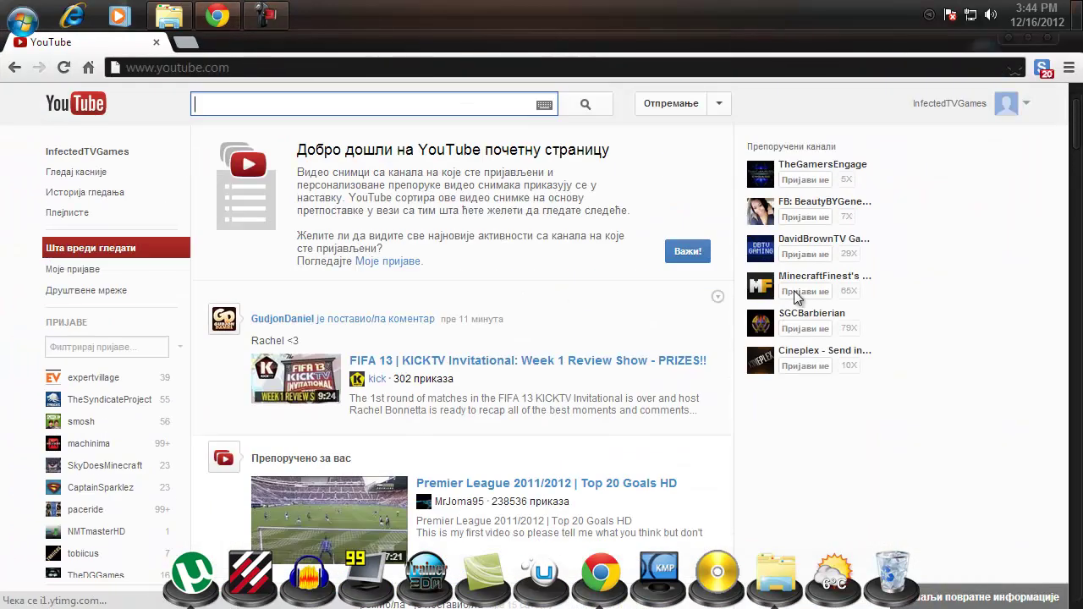
scroll(590, 225, down, 3)
scroll(589, 225, down, 5)
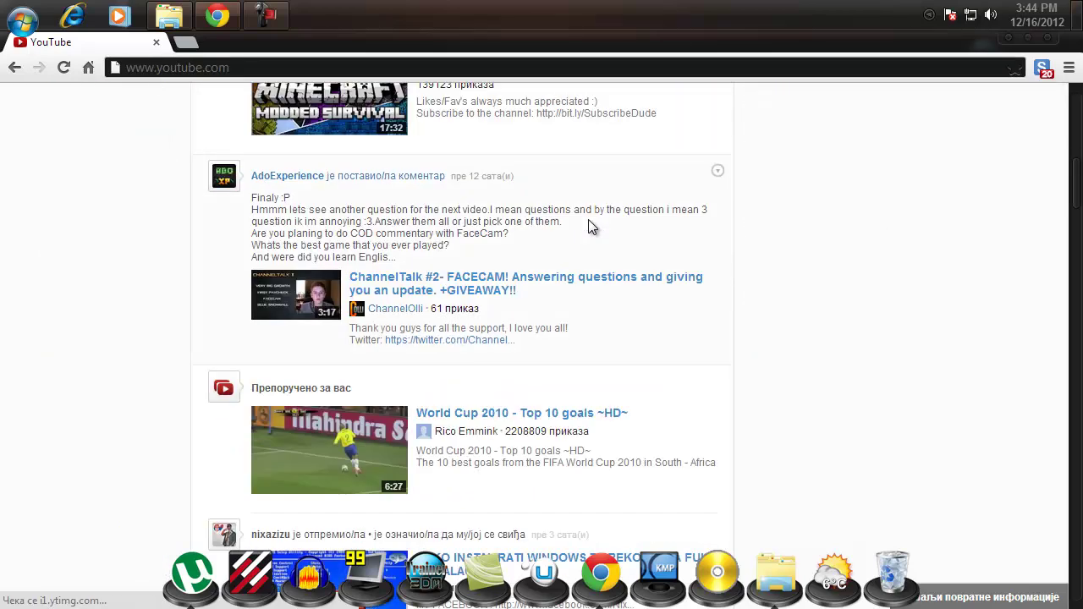
scroll(590, 224, down, 5)
scroll(521, 339, up, 3)
scroll(493, 218, up, 3)
scroll(493, 219, up, 4)
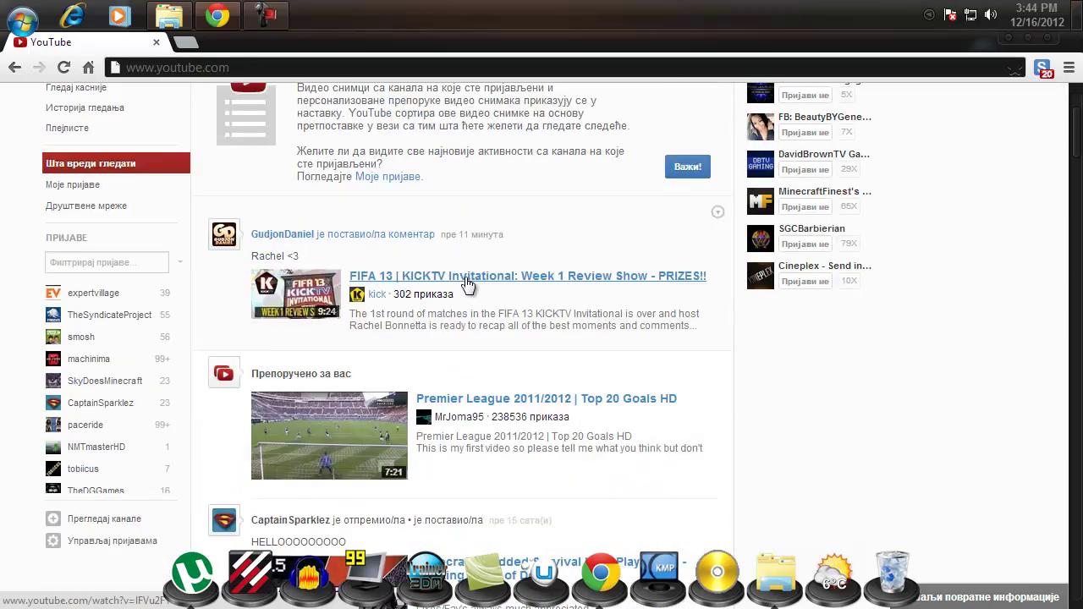
scroll(425, 290, up, 3)
scroll(437, 298, down, 5)
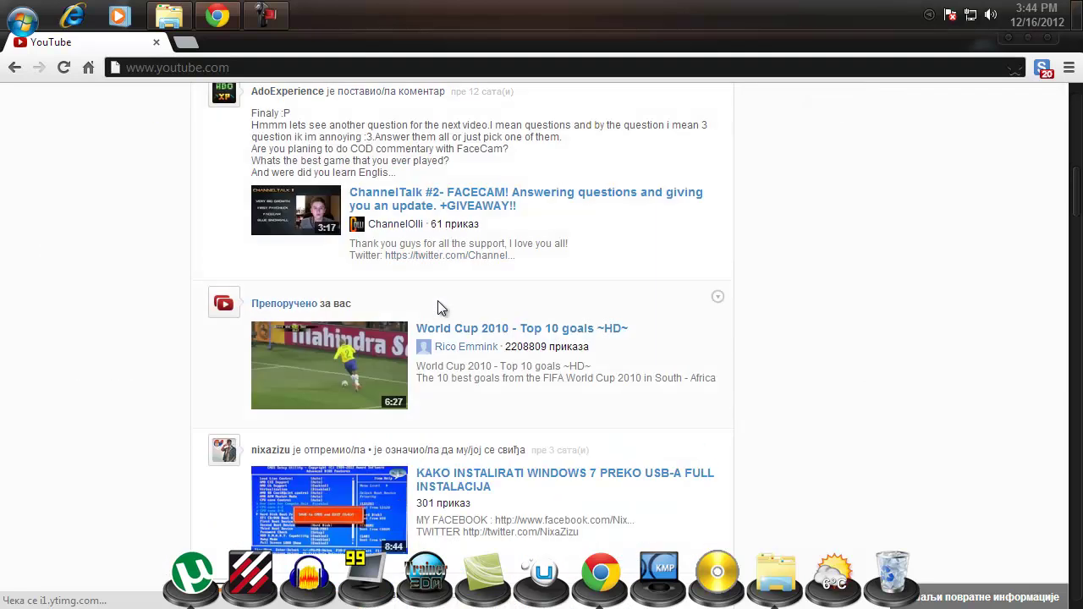
scroll(437, 301, down, 5)
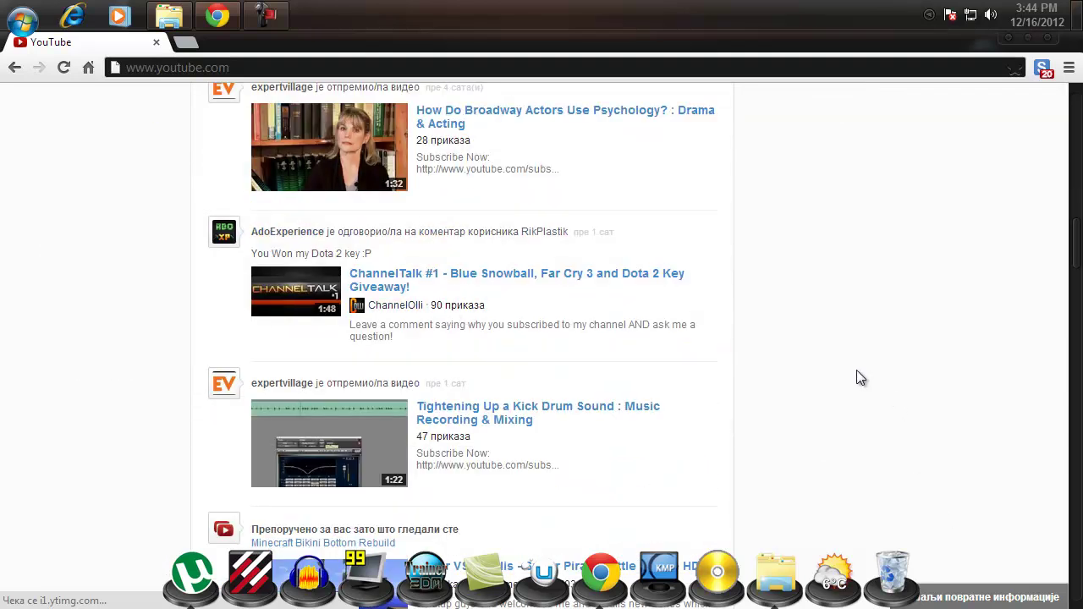
- Run the document.cookie command setting VISITOR_INFO1_LIVE=qDpUsBNO0FY, expiring 2 Aug 2020, in the console
key(ctrl+shift+j)
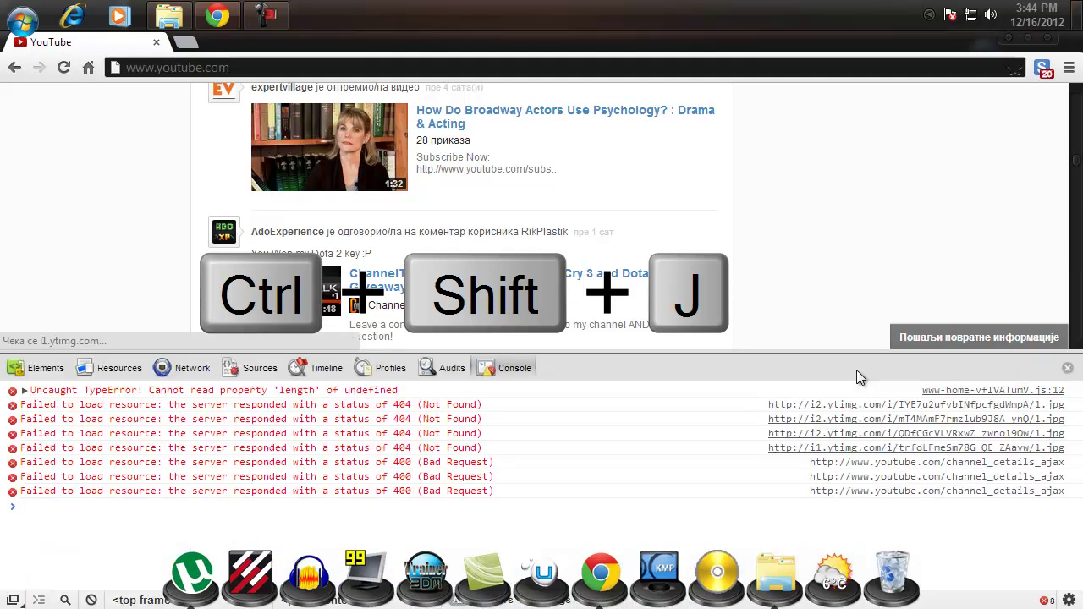
key(ctrl+shift+g)
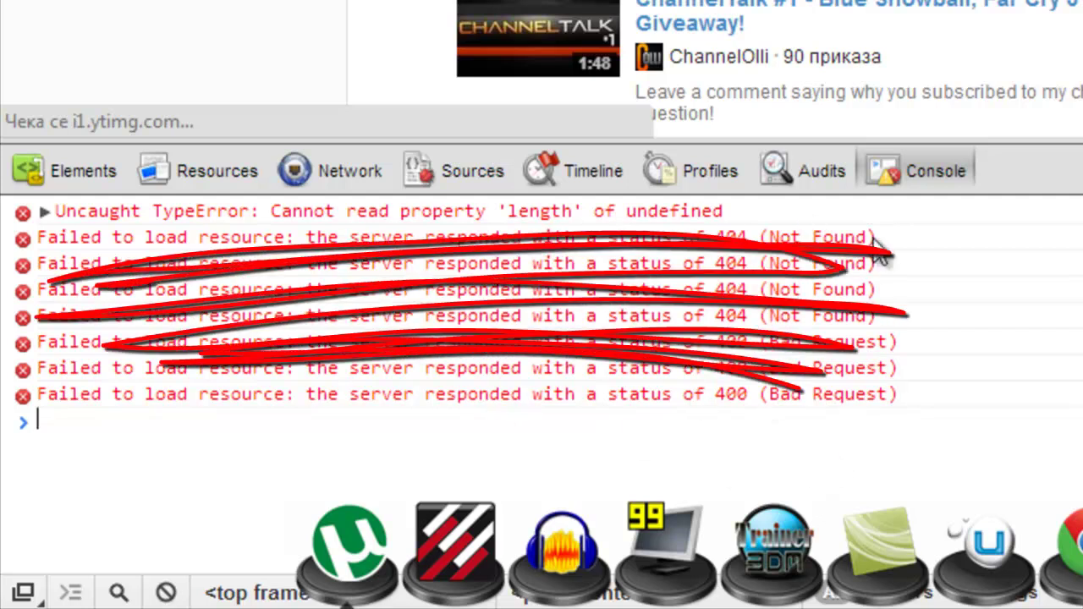
text(document.cookie="VISITOR_INFO1_LIVE=qDpUsBNO0FY; expires=Thu, 2 Aug 2020 20:47:11 UTC";)
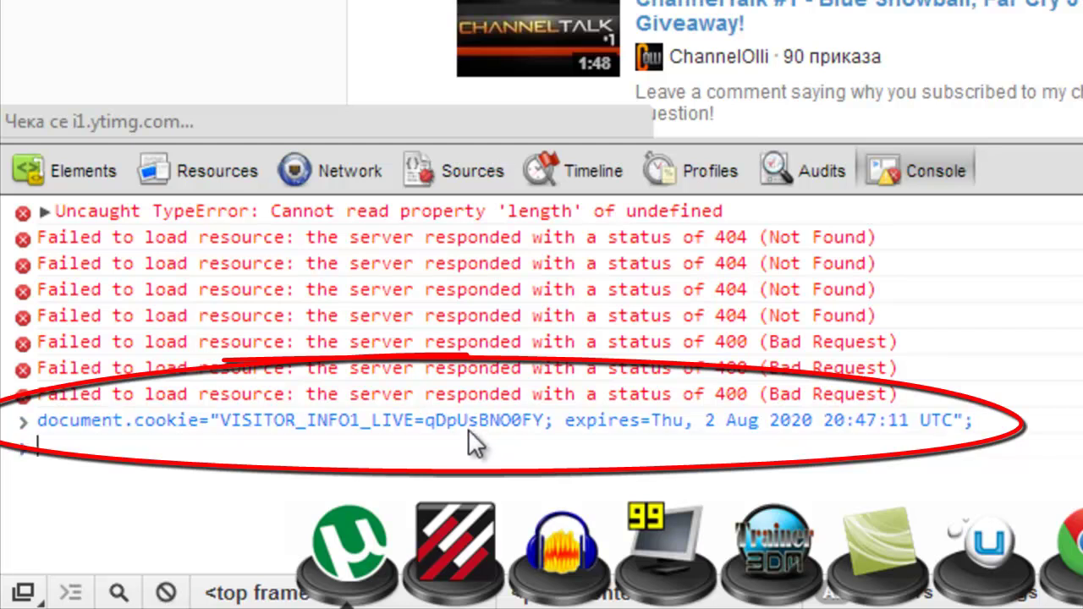
key(Return)
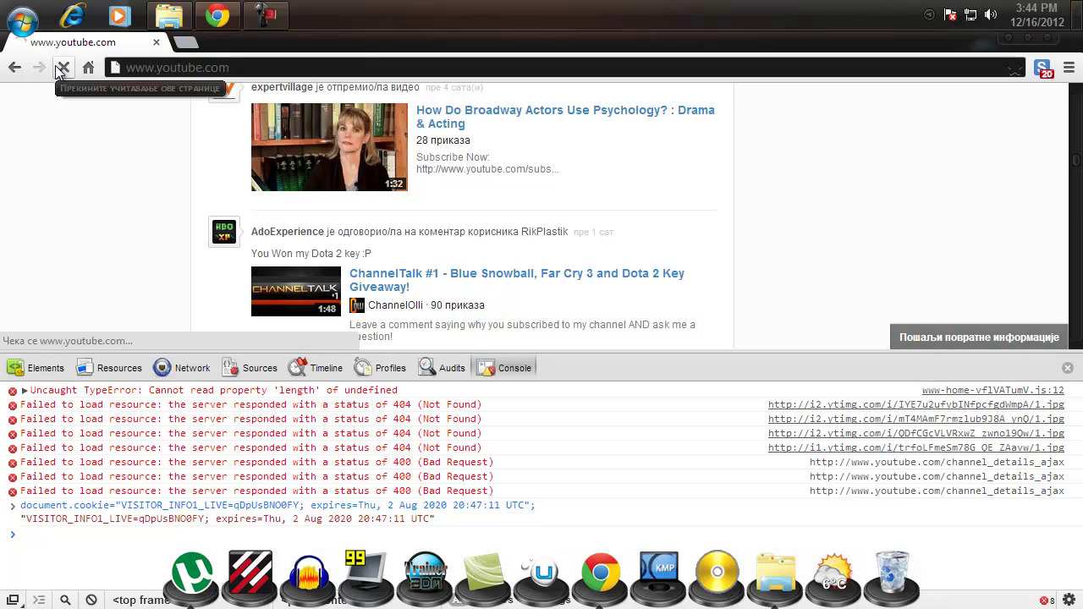
click(62, 68)
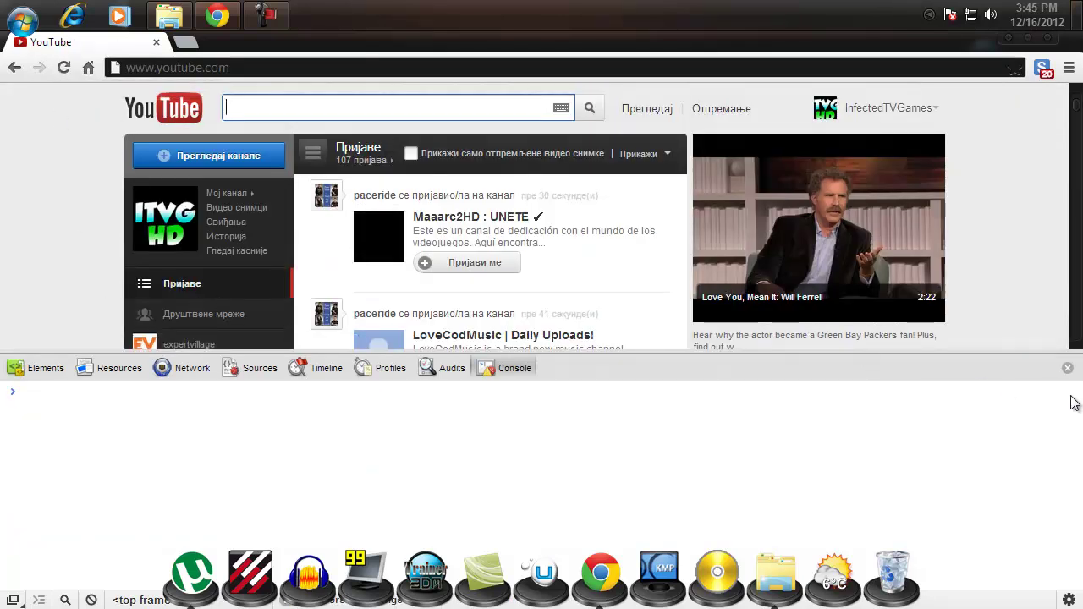
click(1068, 368)
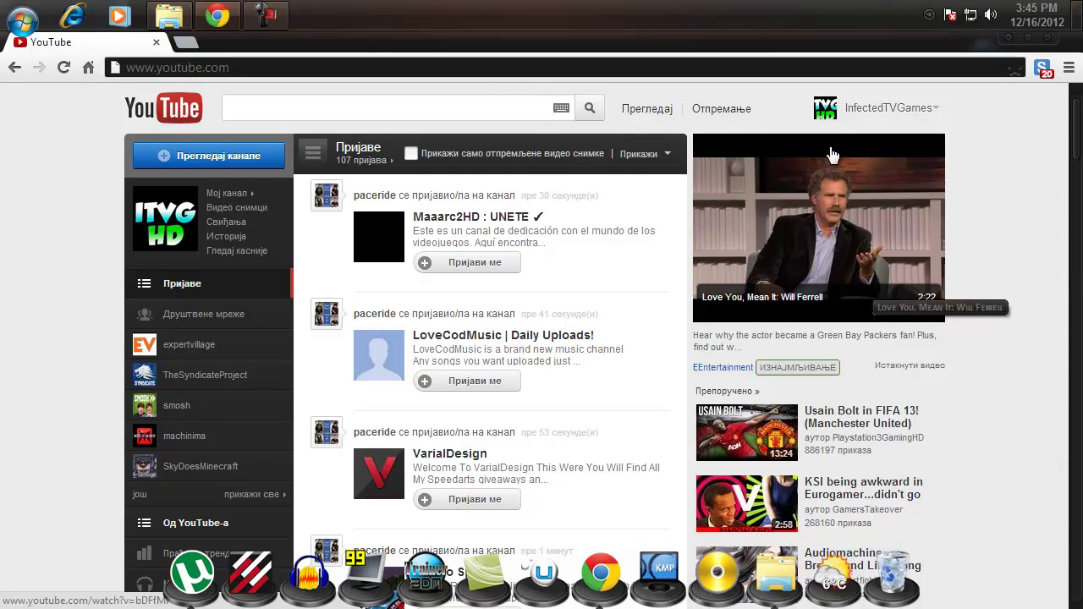
click(882, 111)
middle_click(834, 150)
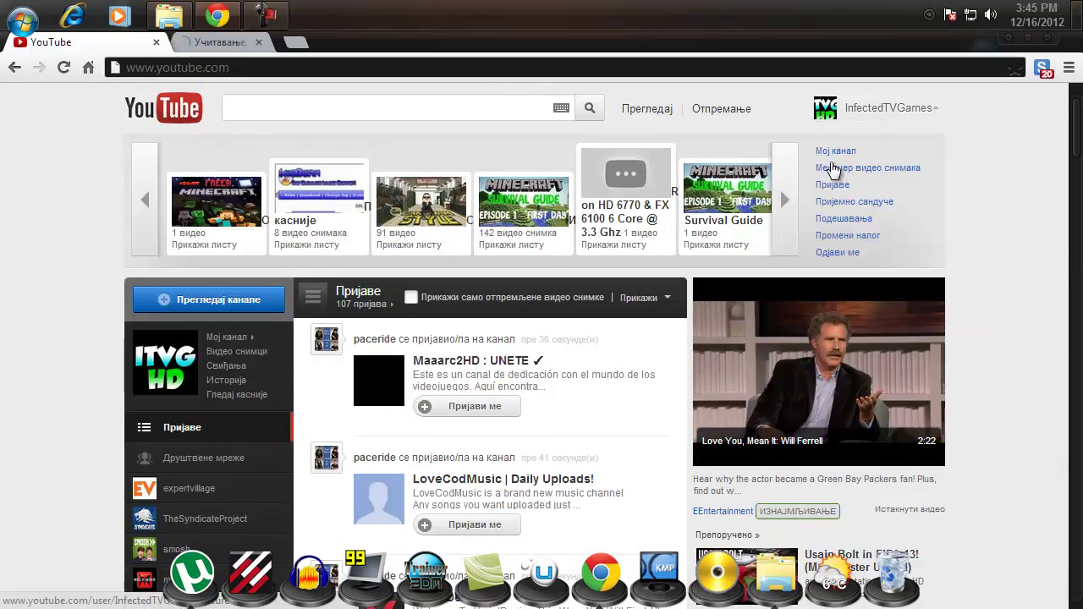
middle_click(867, 168)
click(254, 42)
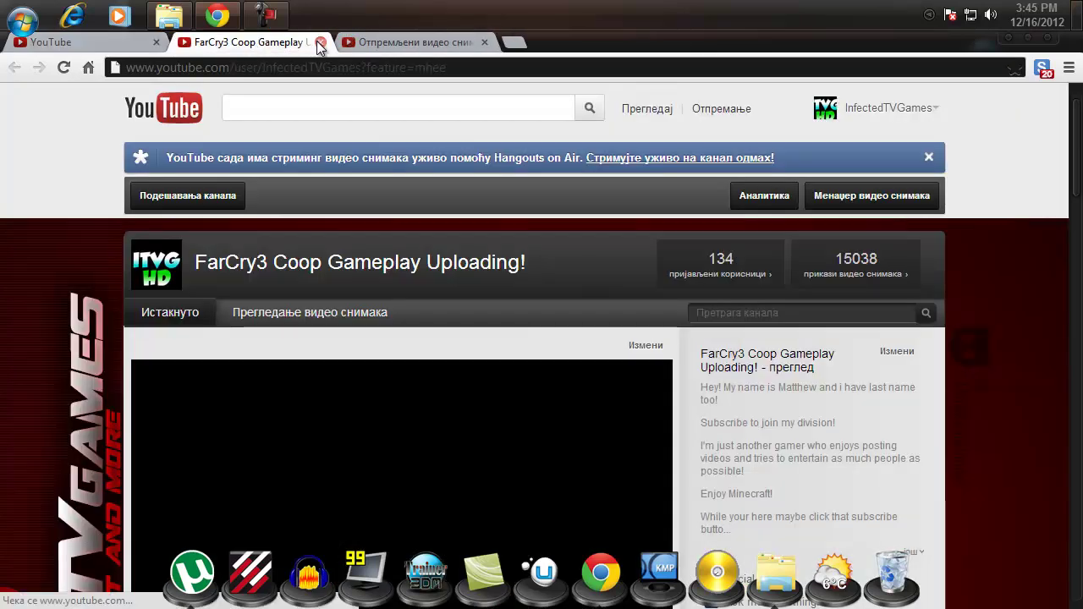
click(319, 41)
click(321, 42)
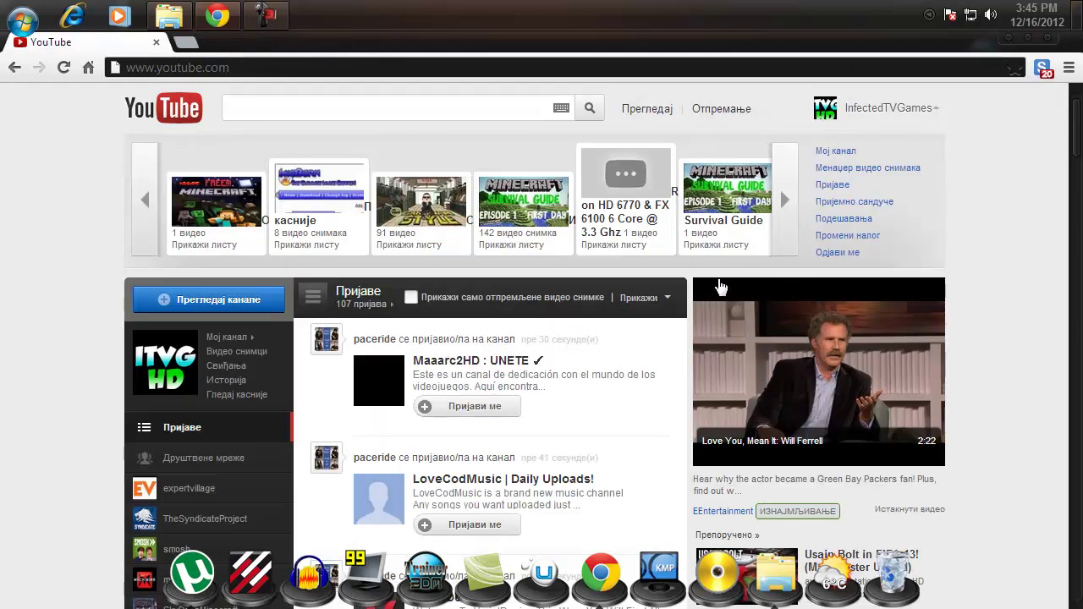
scroll(1025, 283, down, 5)
scroll(1022, 276, down, 4)
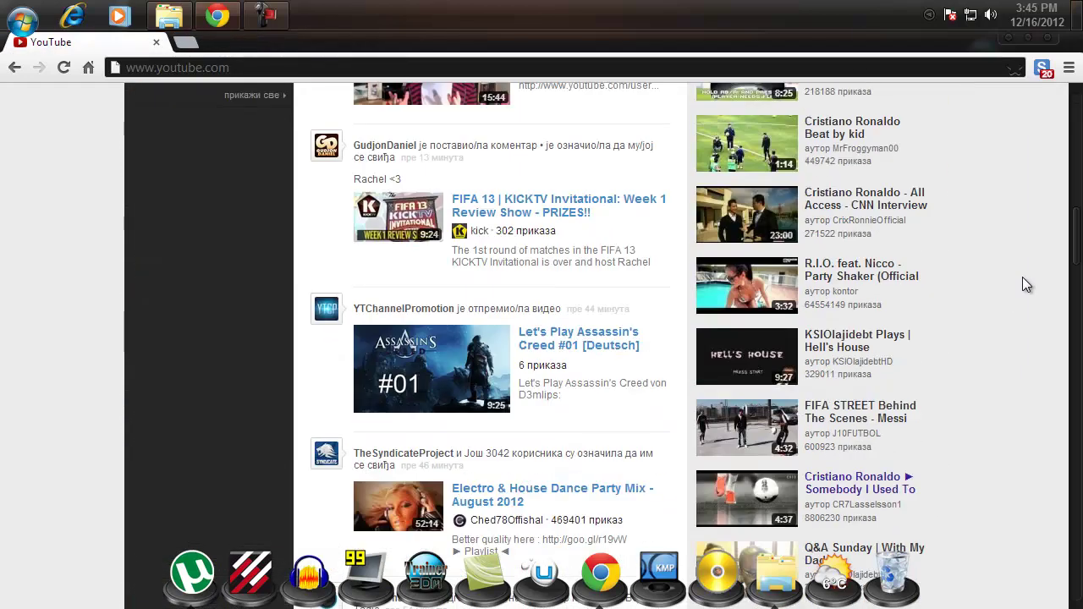
scroll(897, 336, up, 5)
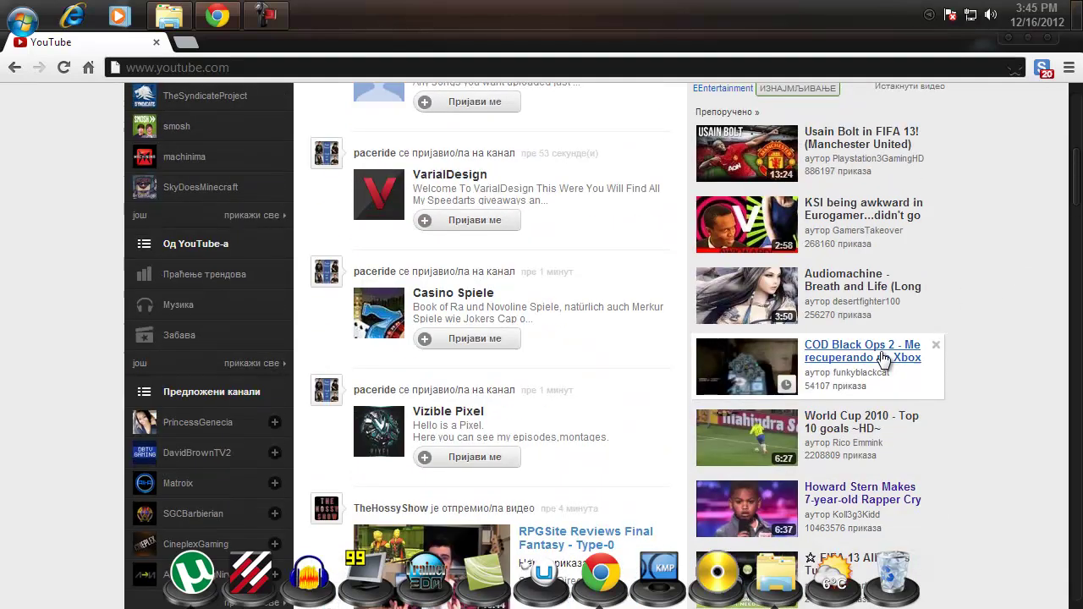
scroll(897, 336, up, 5)
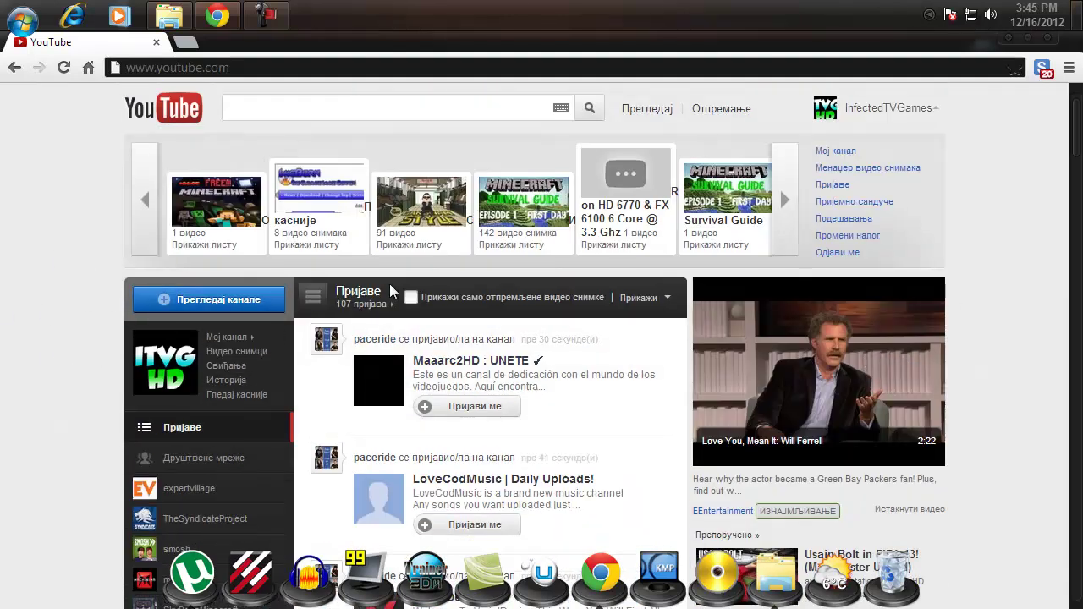
mouse_move(491, 377)
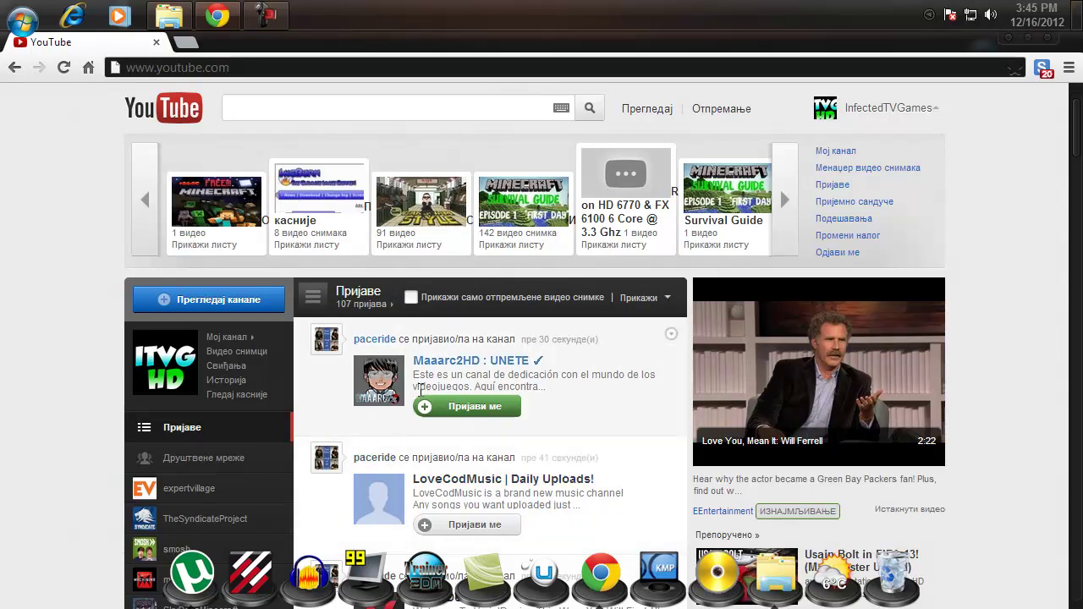
scroll(422, 406, down, 1)
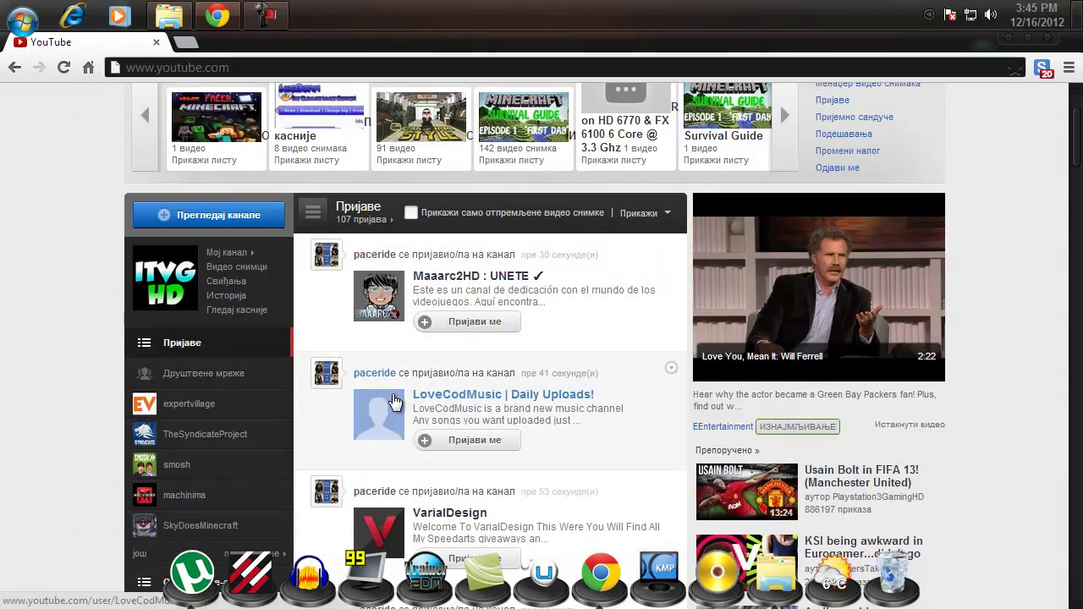
scroll(393, 402, up, 1)
scroll(376, 397, down, 1)
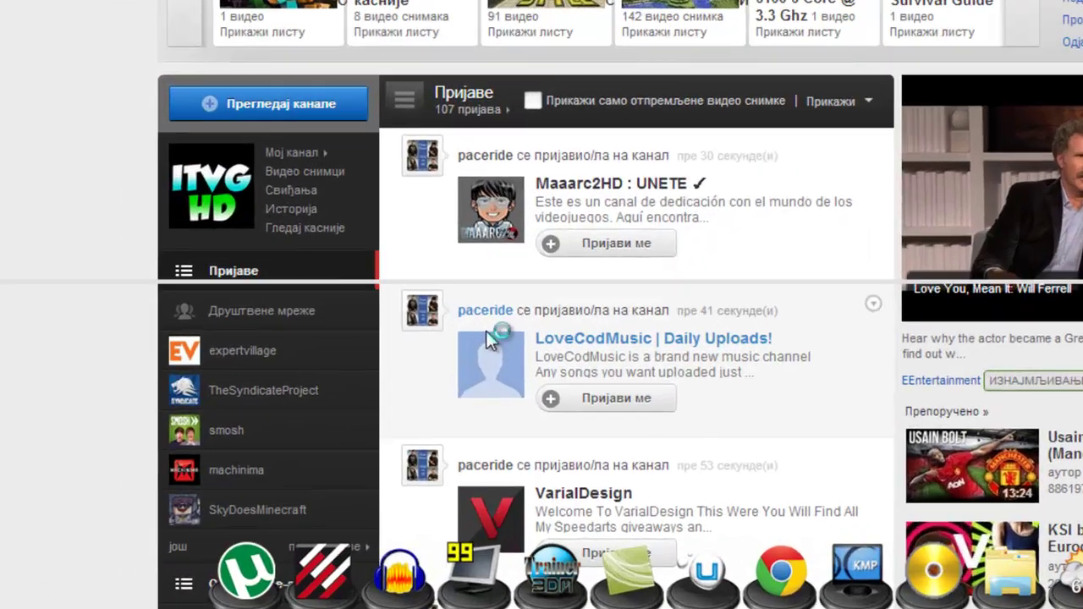
- Open and close the developer console, then open and dismiss the YouTube account panel
key(ctrl+shift+j)
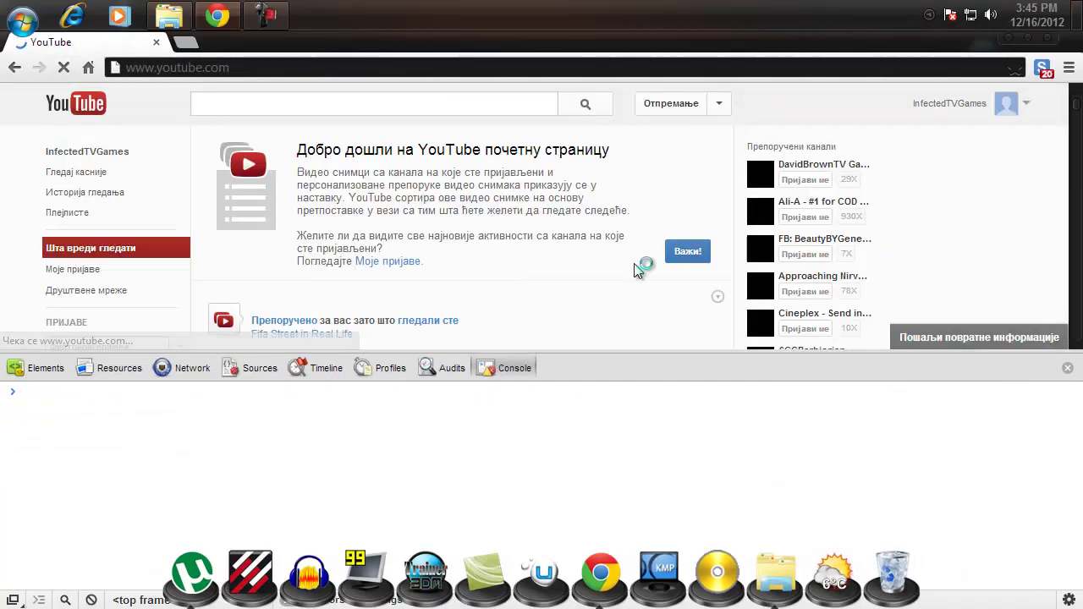
click(1067, 368)
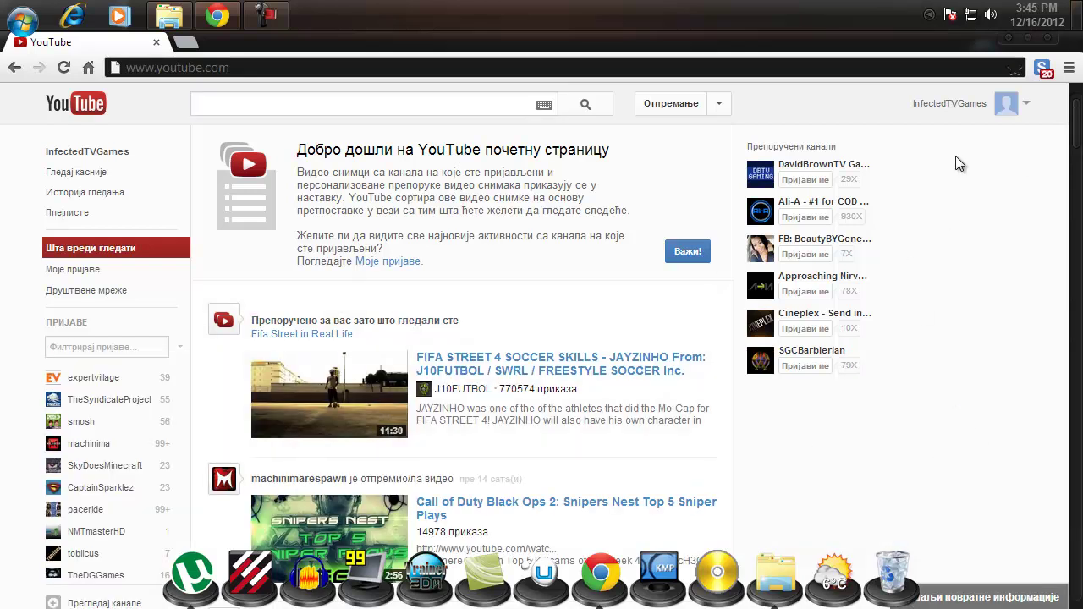
click(1024, 108)
click(856, 355)
scroll(1013, 427, down, 10)
scroll(1013, 427, up, 10)
scroll(987, 412, down, 10)
scroll(868, 454, up, 10)
- Rerun the VISITOR_INFO1_LIVE cookie command, reload YouTube, and close developer tools
key(ctrl+shift+j)
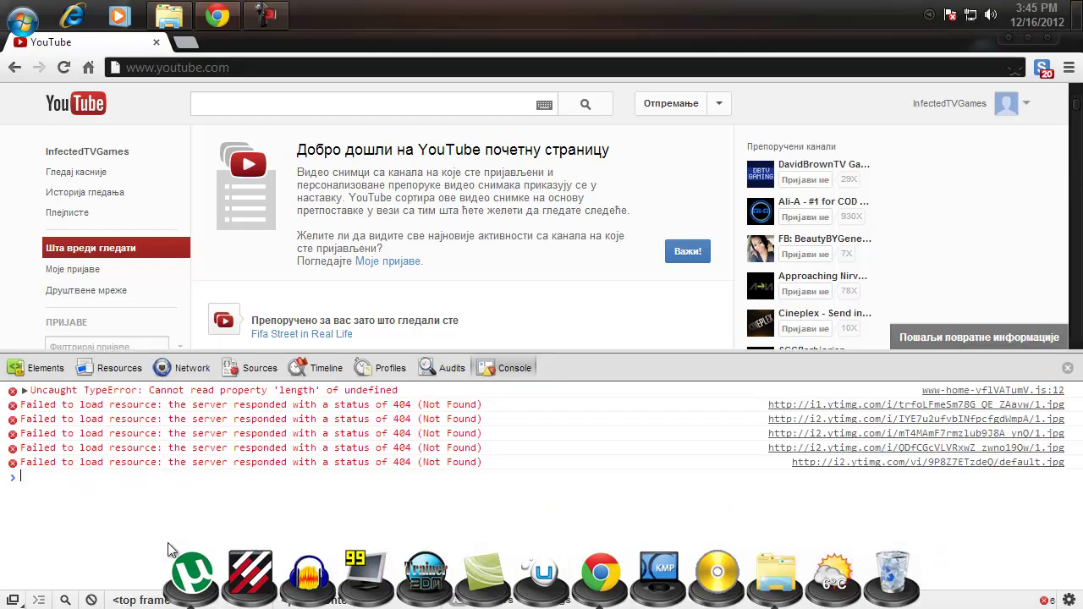
text(document.cookie="VISITOR_INFO1_LIVE=qDpUsBNO0FY; expires=Thu, 2 Aug 2020 20:47:11 UTC";)
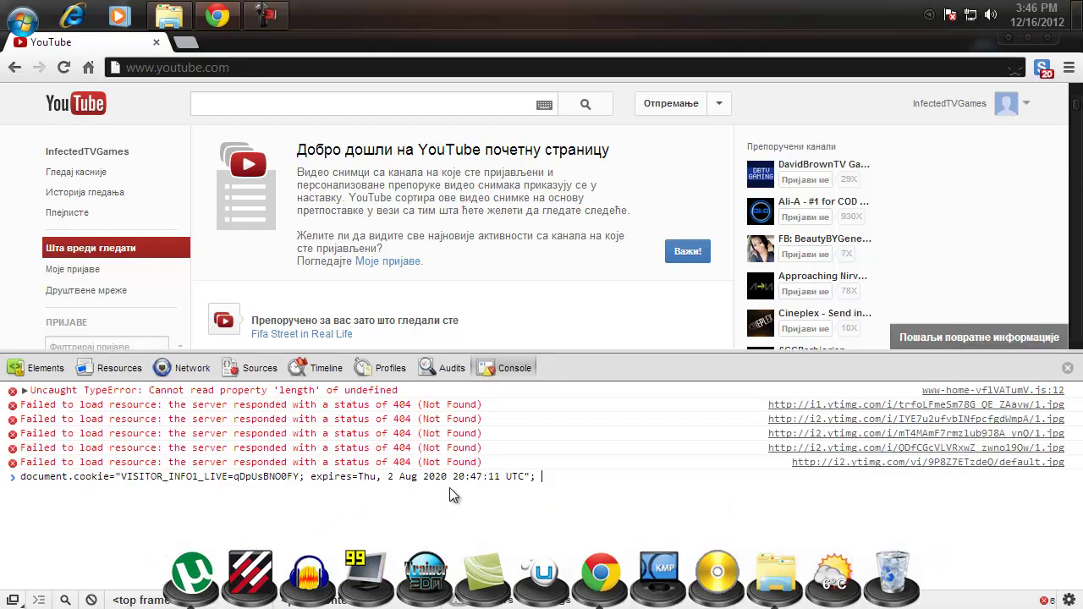
key(Return)
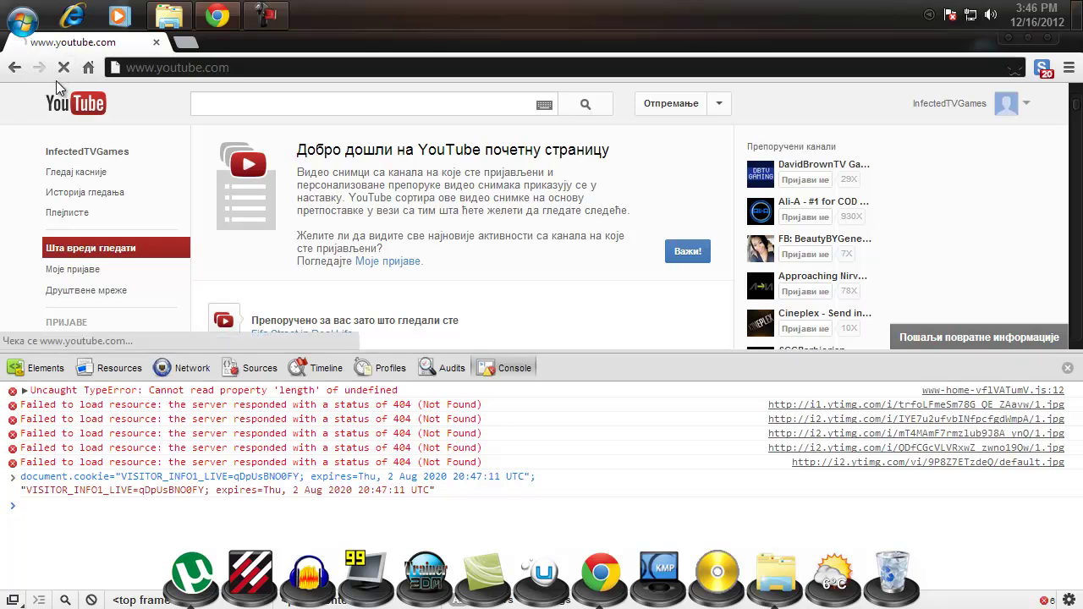
click(86, 290)
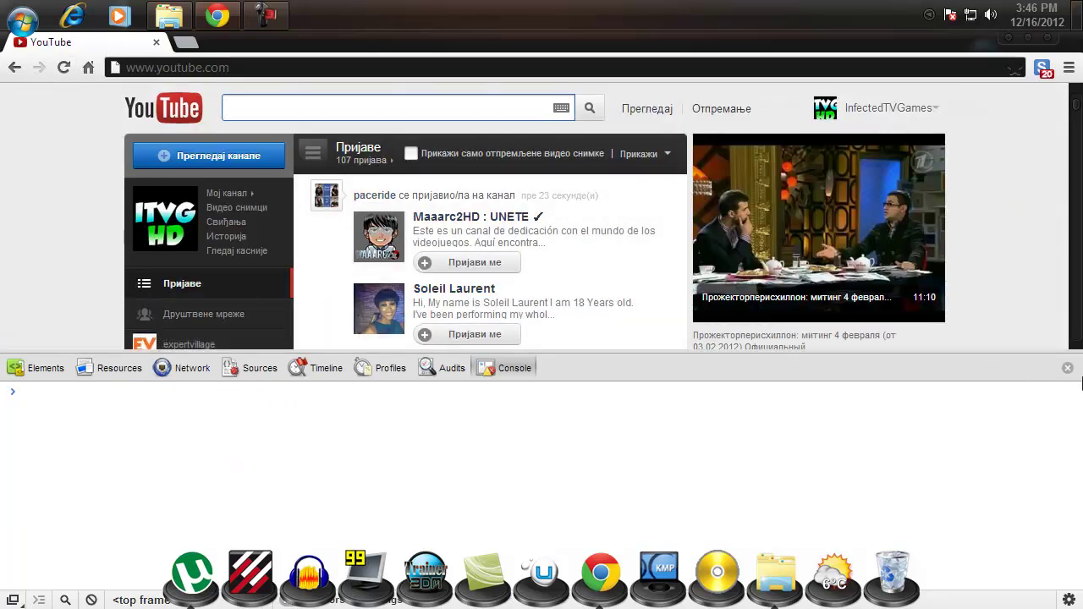
click(1067, 367)
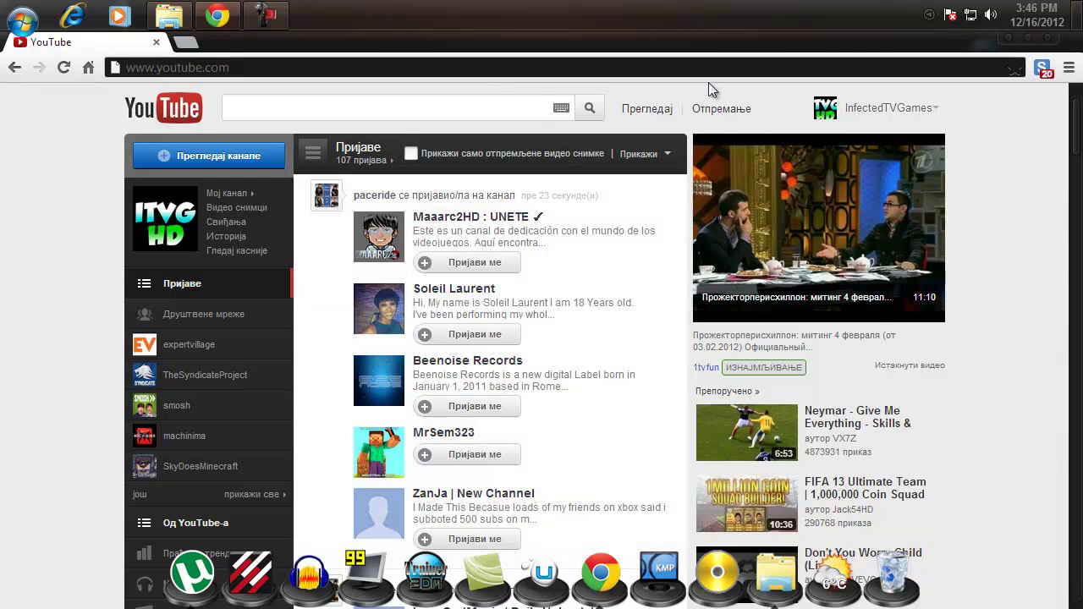
- Unmaximize the YouTube Chrome window and minimize it to the taskbar
drag(692, 49, 745, 324)
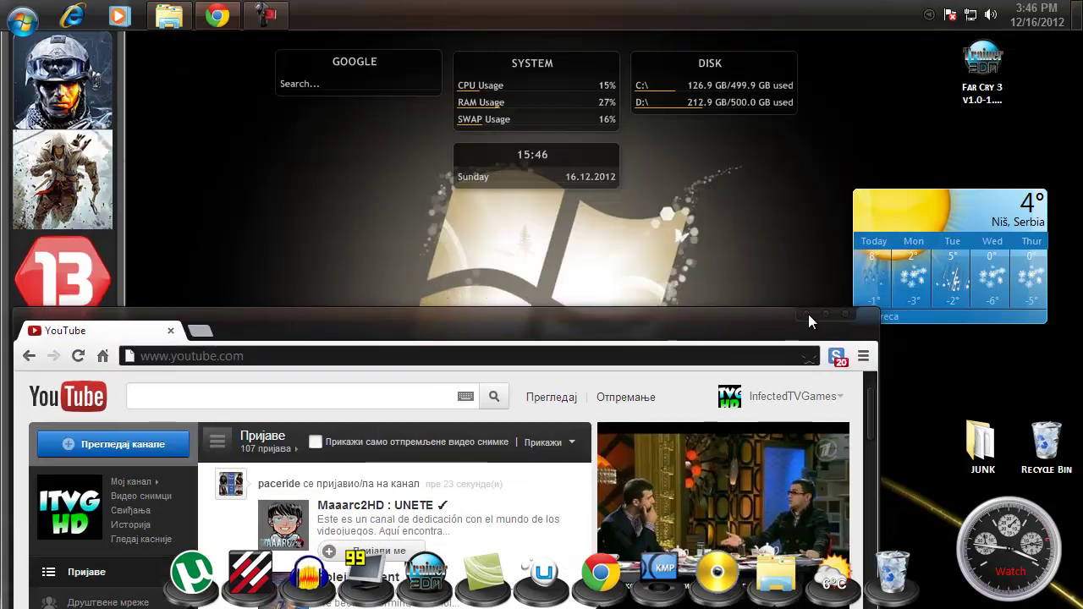
click(808, 313)
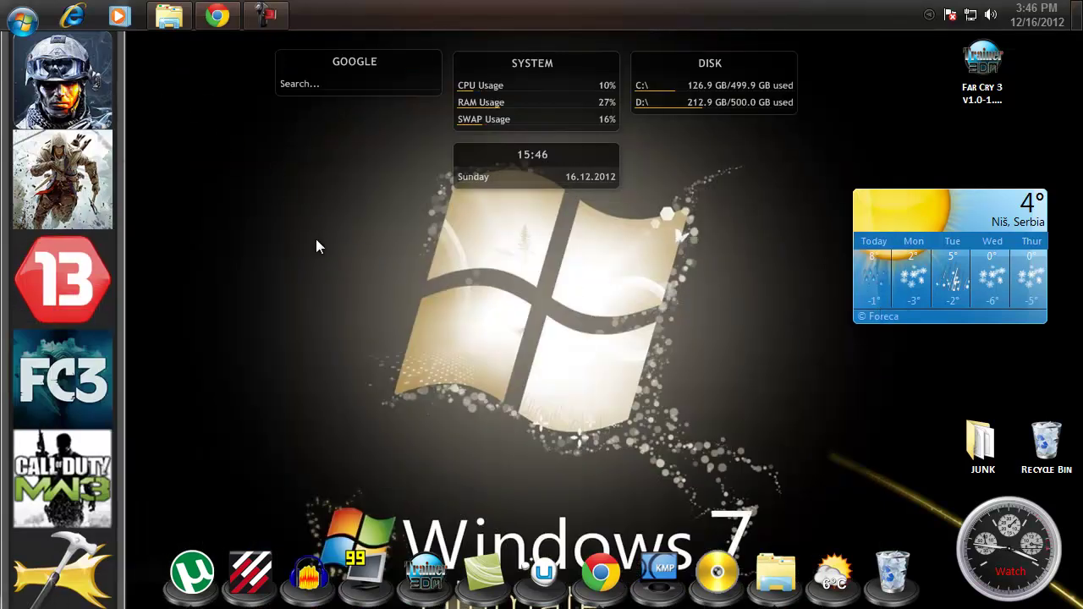